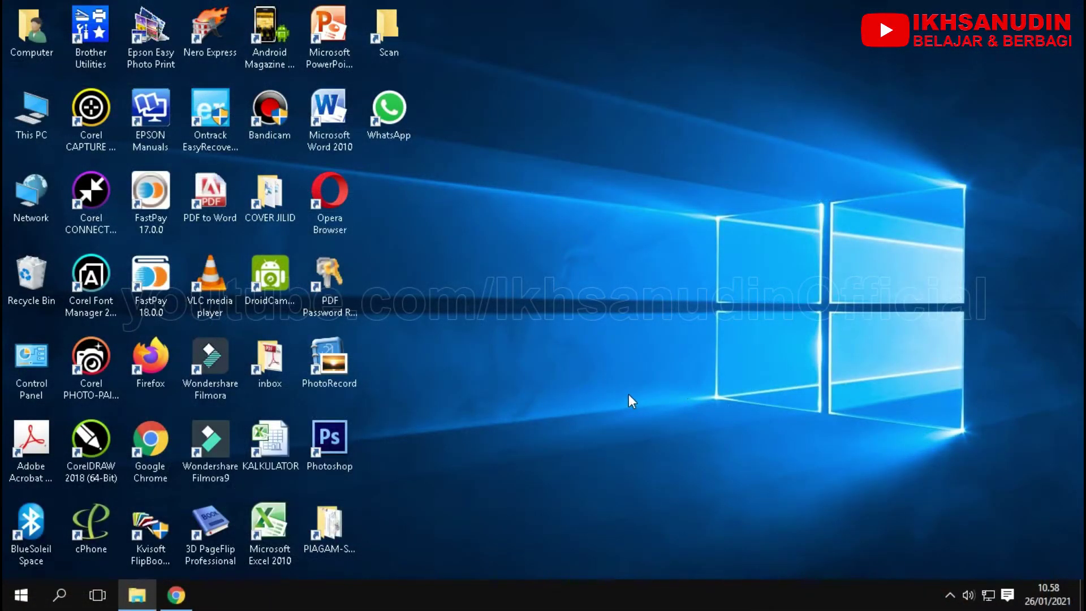
# Switch to Microsoft Word 2010 with a new blank document ready for editing.
pyautogui.click(627, 394)
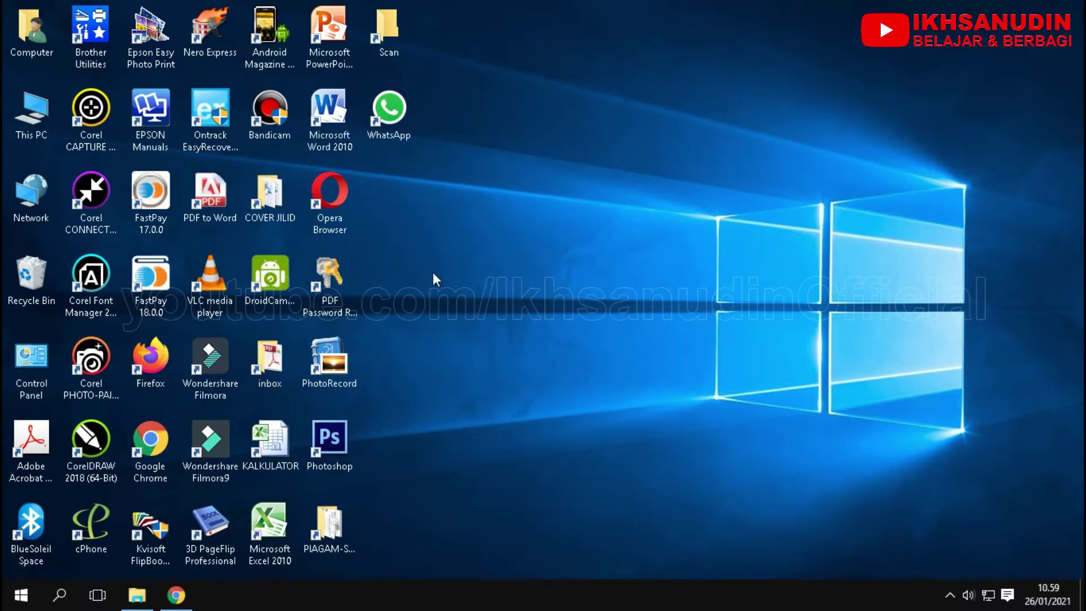
pyautogui.doubleClick(338, 113)
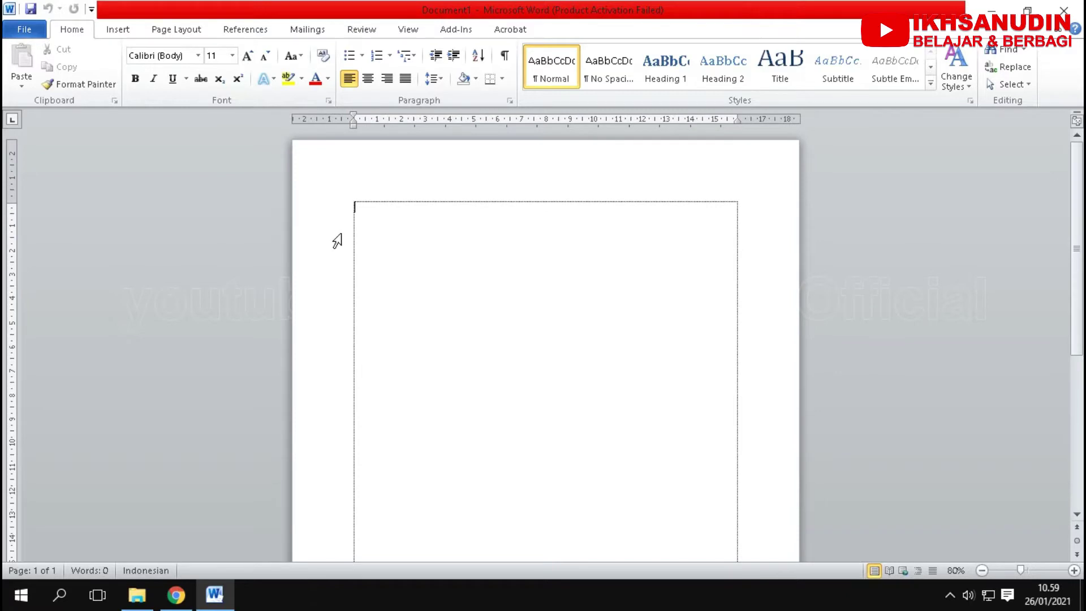
pyautogui.click(409, 204)
pyautogui.click(395, 218)
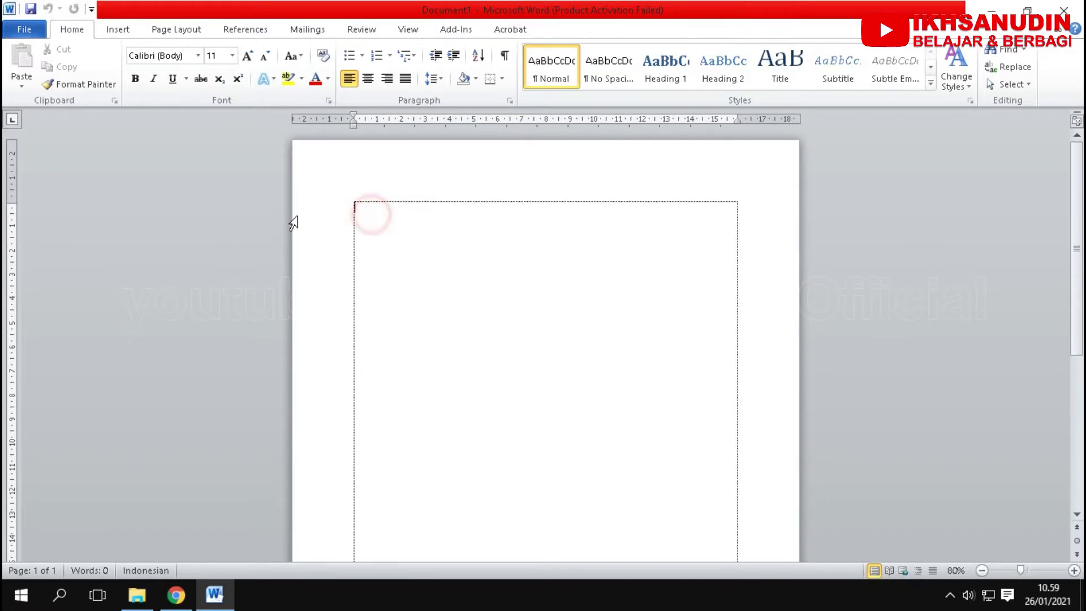
# Set custom top, bottom, left and right page margins of 1 cm each.
pyautogui.click(184, 34)
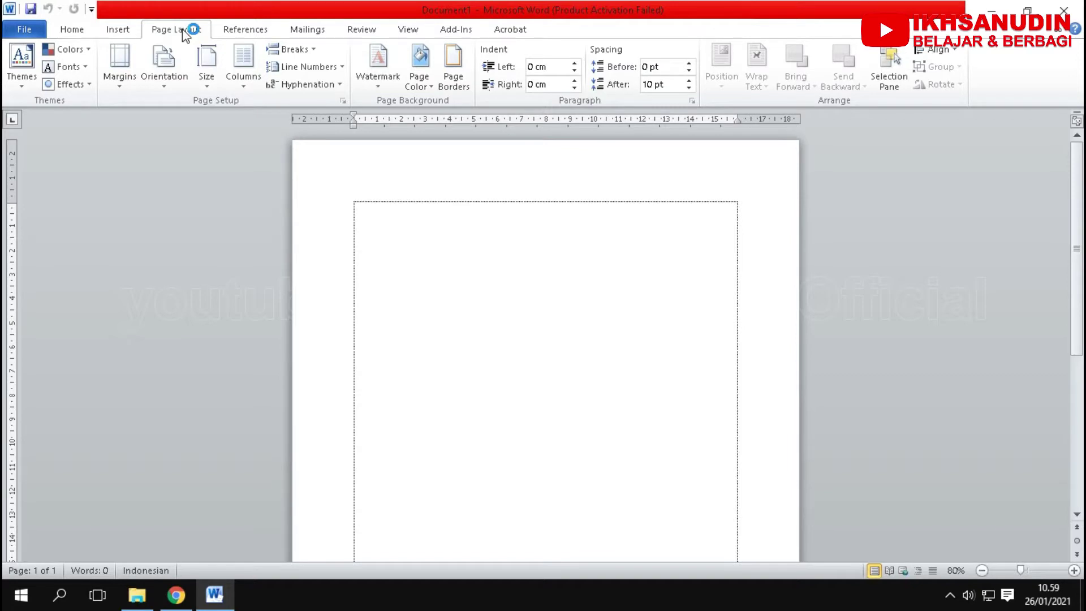
pyautogui.click(121, 82)
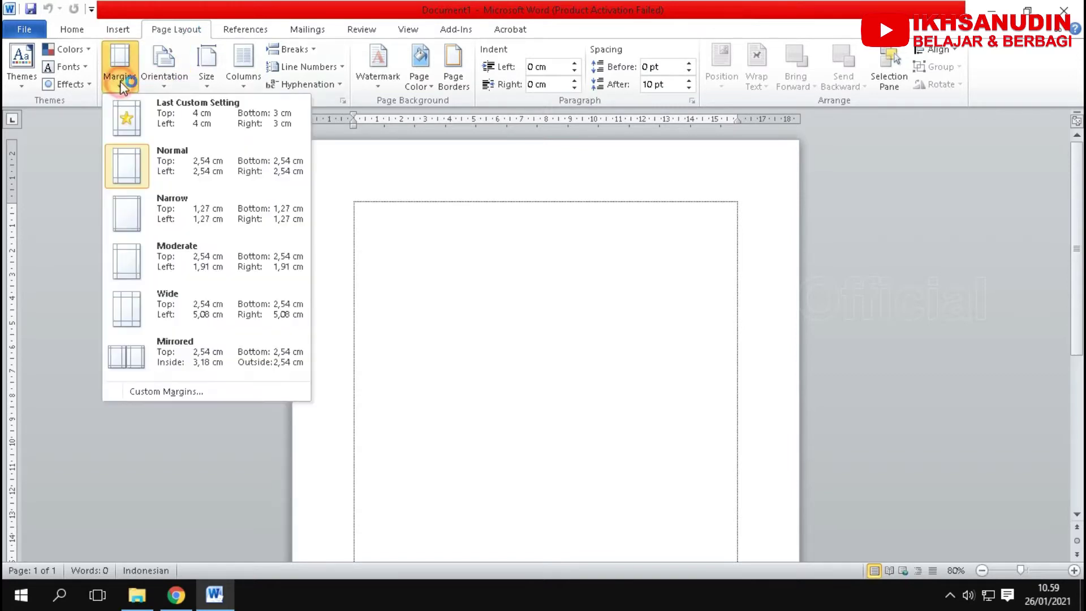
pyautogui.click(226, 397)
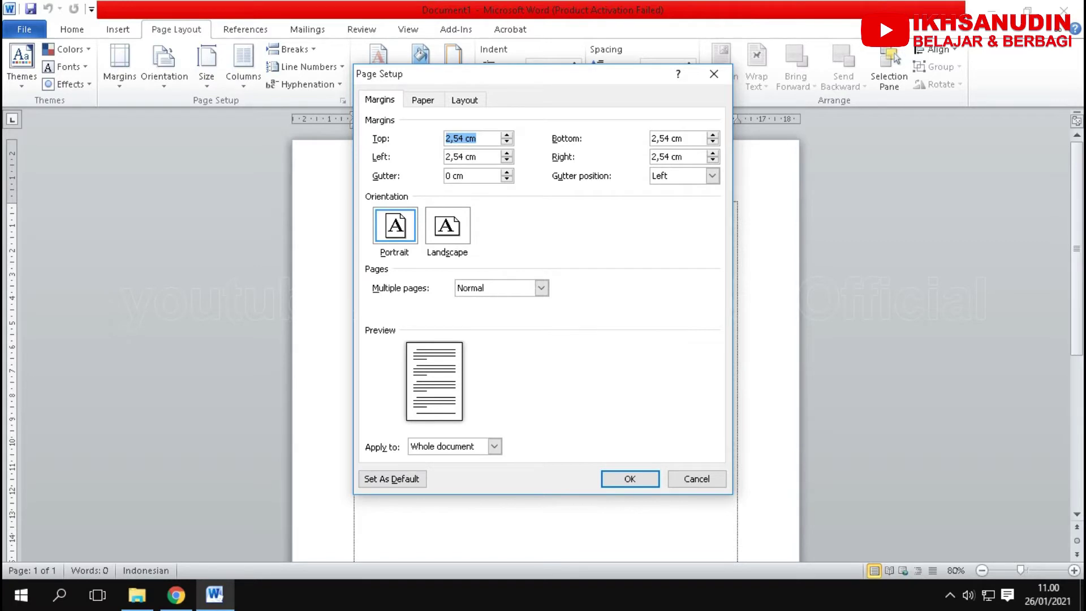
pyautogui.write('1')
pyautogui.press('Tab')
pyautogui.write('1')
pyautogui.press('Tab')
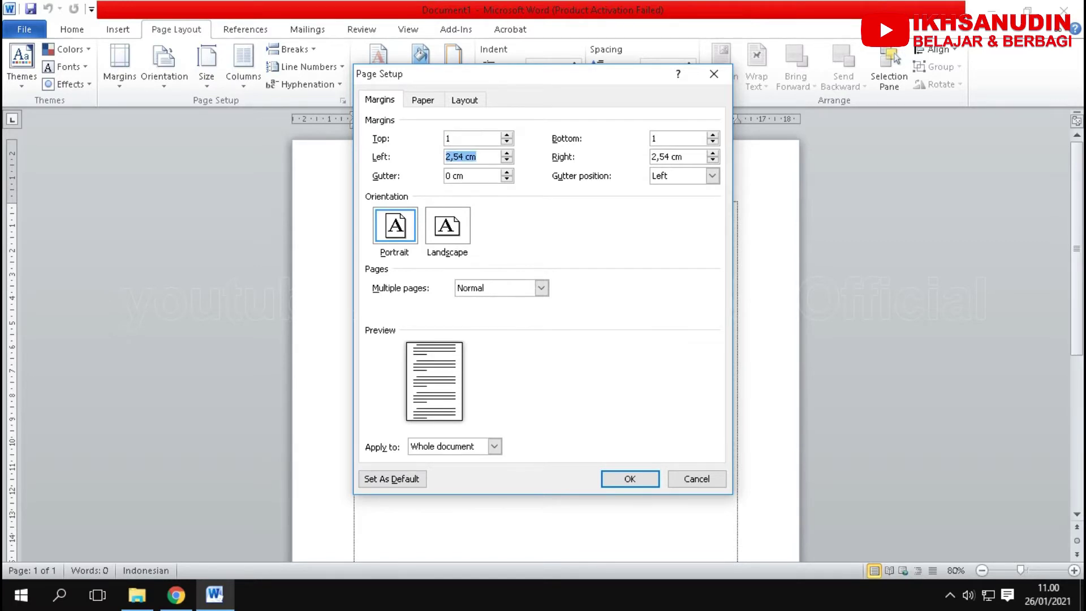
pyautogui.write('1')
pyautogui.press('Tab')
pyautogui.write('1')
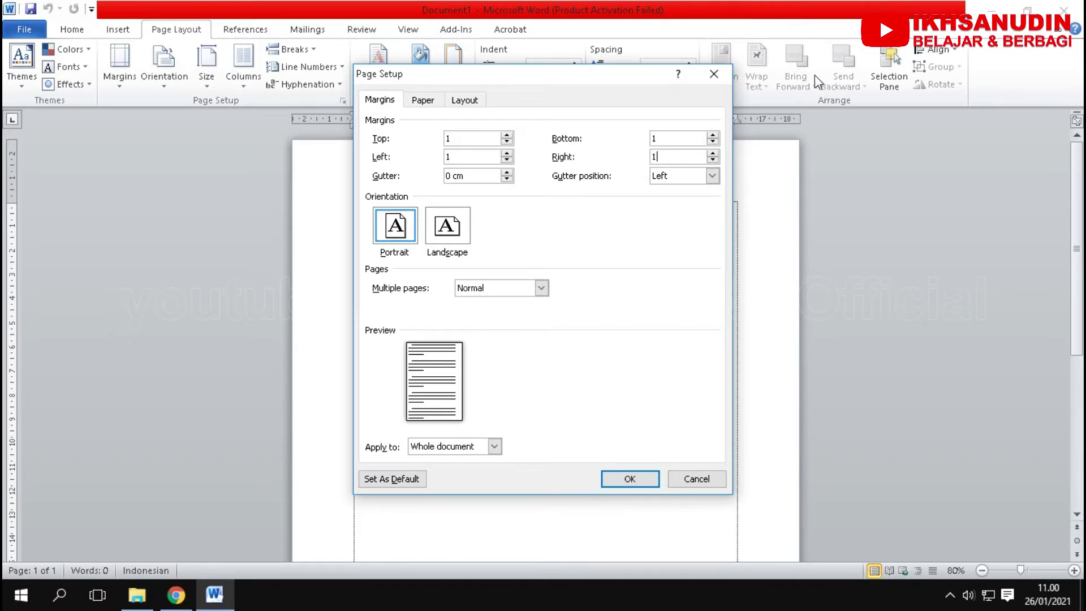
# Set the custom paper width to 12 cm in the page setup.
pyautogui.click(423, 100)
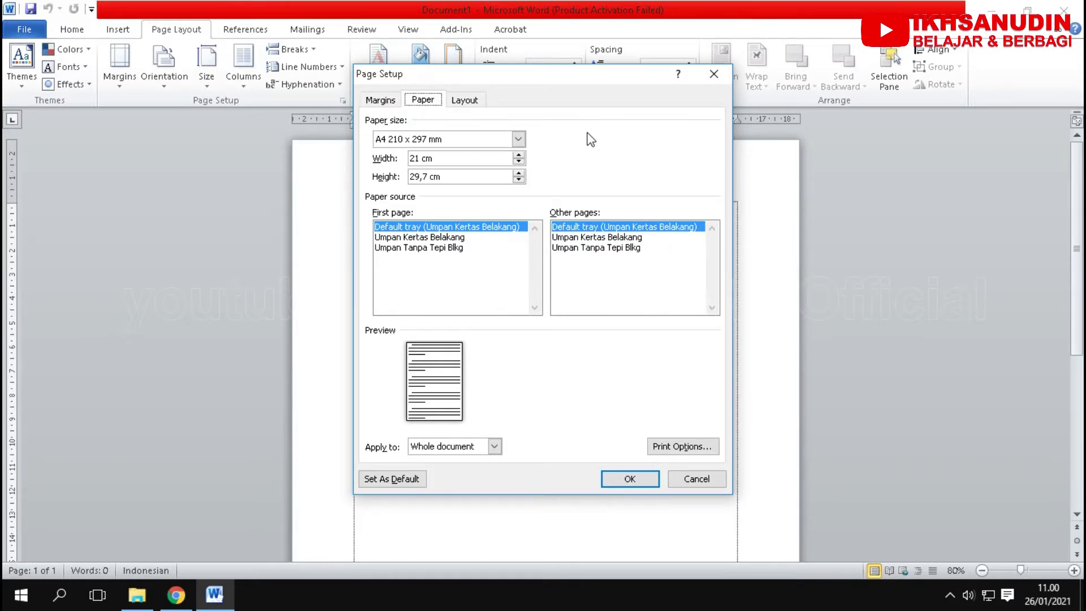
pyautogui.click(468, 160)
pyautogui.moveTo(468, 161); pyautogui.dragTo(408, 159)
pyautogui.write('12')
# Set the custom paper height to 25,5 cm.
pyautogui.moveTo(475, 176); pyautogui.dragTo(370, 186)
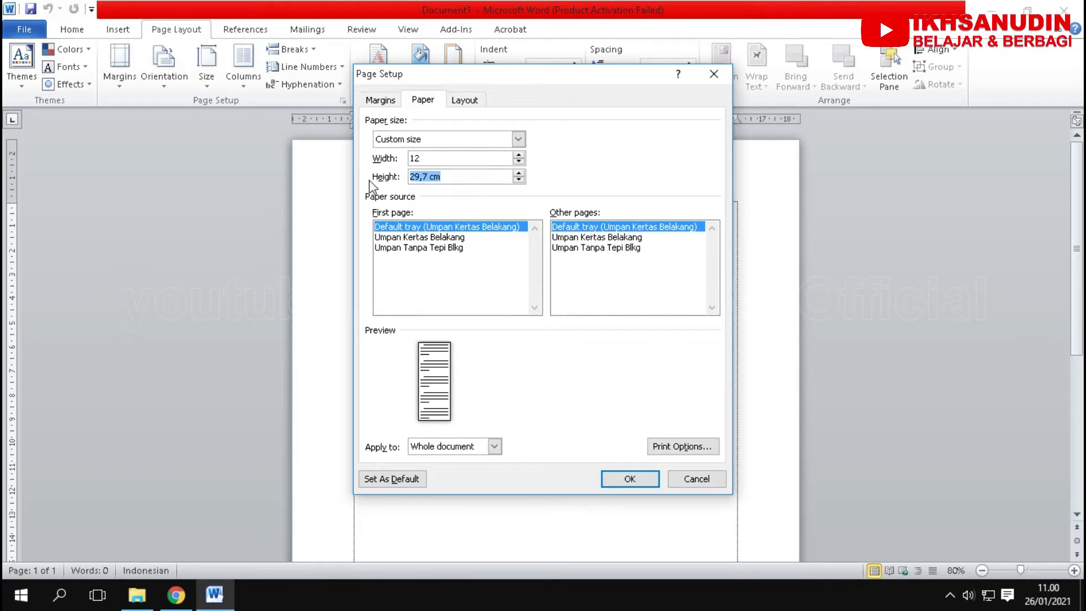
pyautogui.press('End')
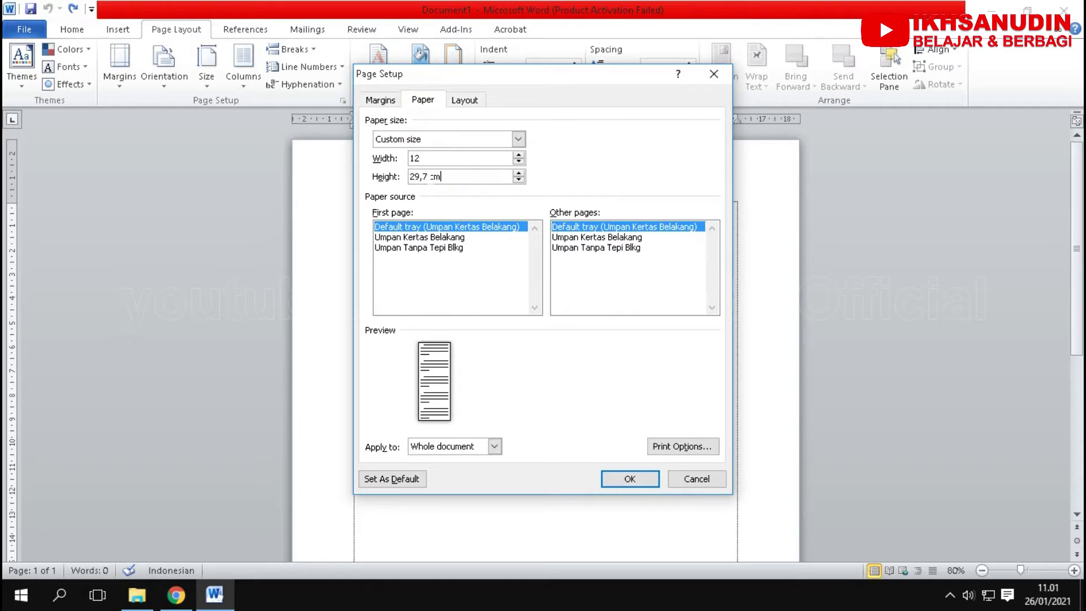
pyautogui.moveTo(452, 176); pyautogui.dragTo(409, 176)
pyautogui.write('12')
pyautogui.click(411, 176)
pyautogui.press('BackSpace')
pyautogui.press('Delete')
pyautogui.press('Delete')
pyautogui.write('25')
pyautogui.click(459, 169)
pyautogui.click(639, 481)
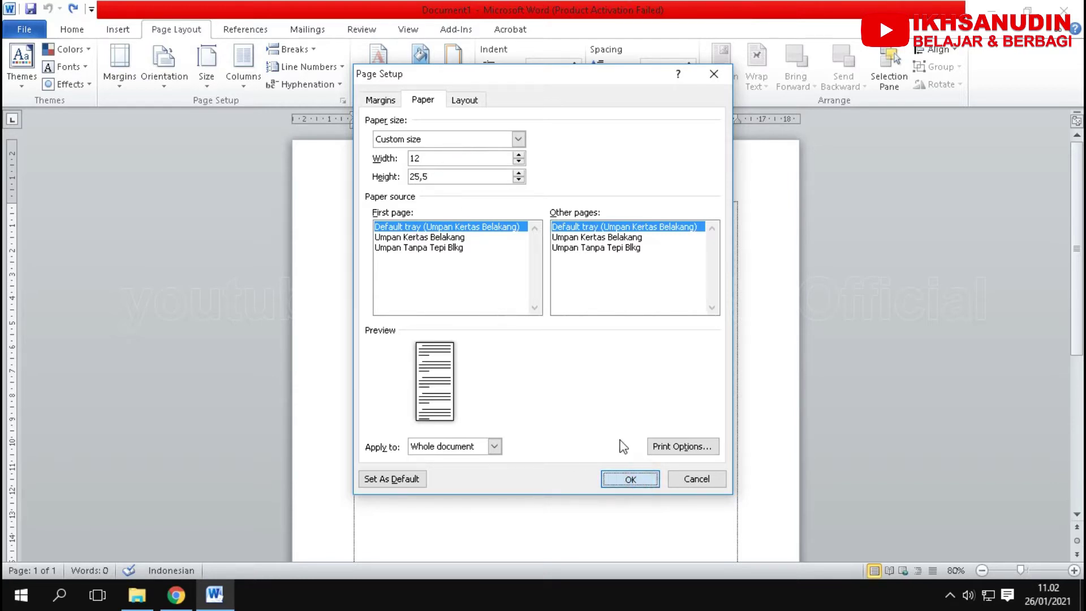
# Check the margin and paper size settings, then apply the page setup to the whole document.
pyautogui.click(378, 100)
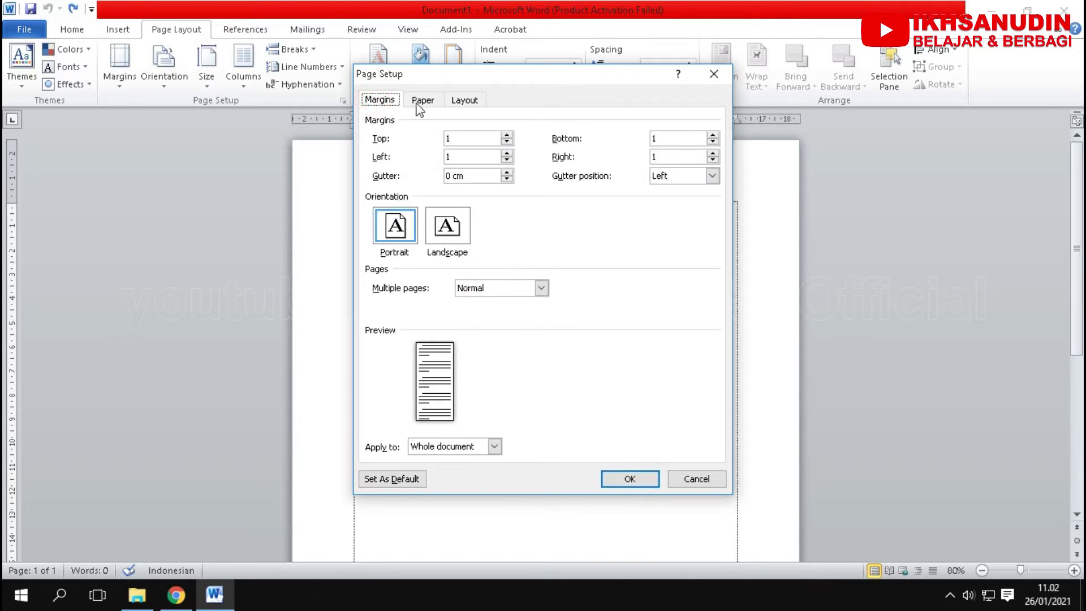
pyautogui.click(421, 102)
pyautogui.click(432, 158)
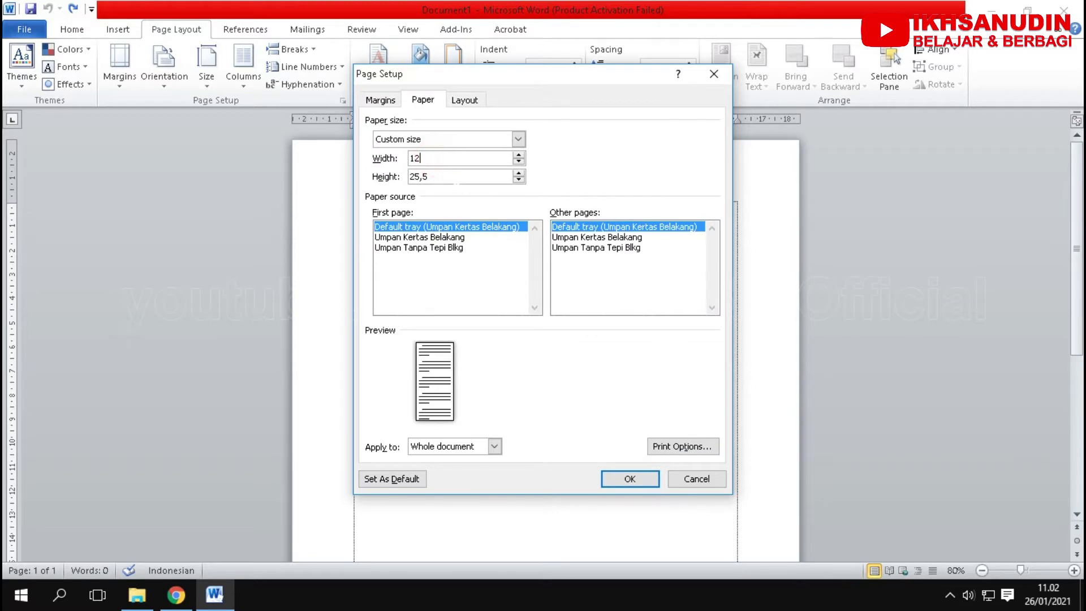
pyautogui.click(454, 177)
pyautogui.click(631, 480)
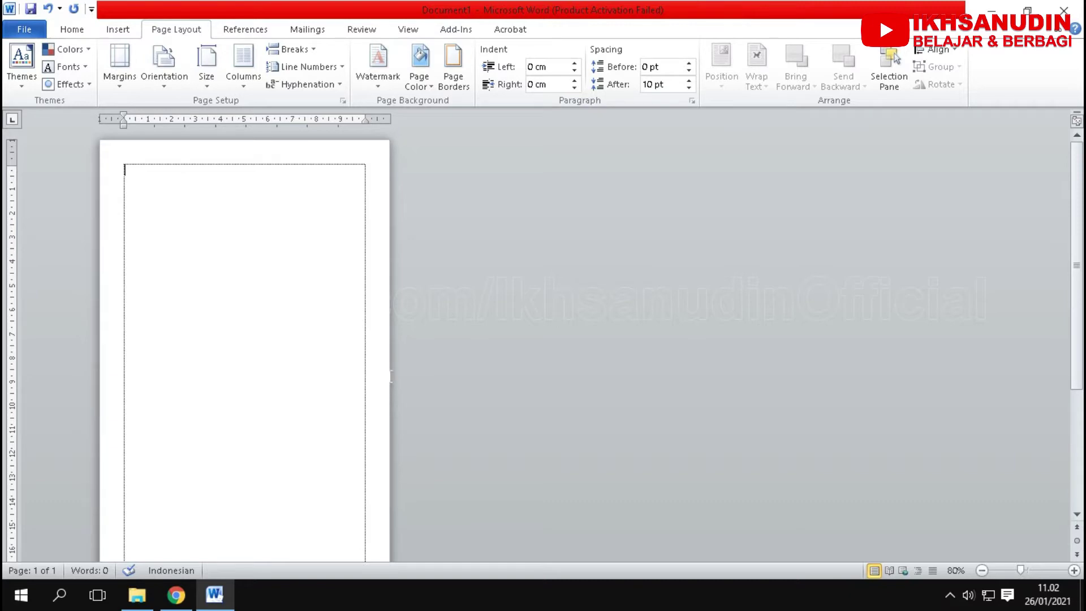
pyautogui.click(201, 181)
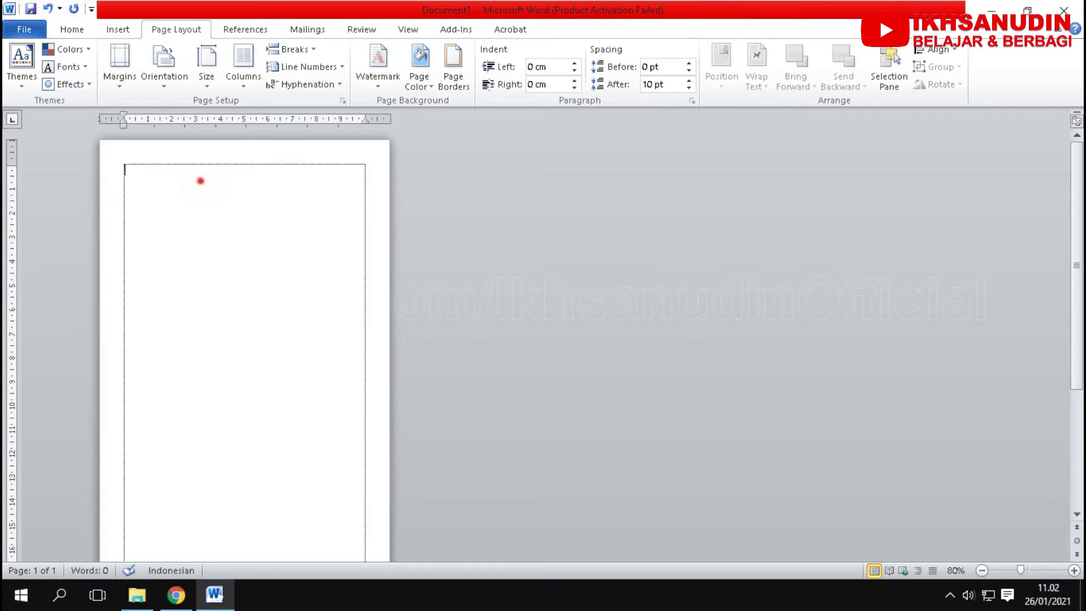